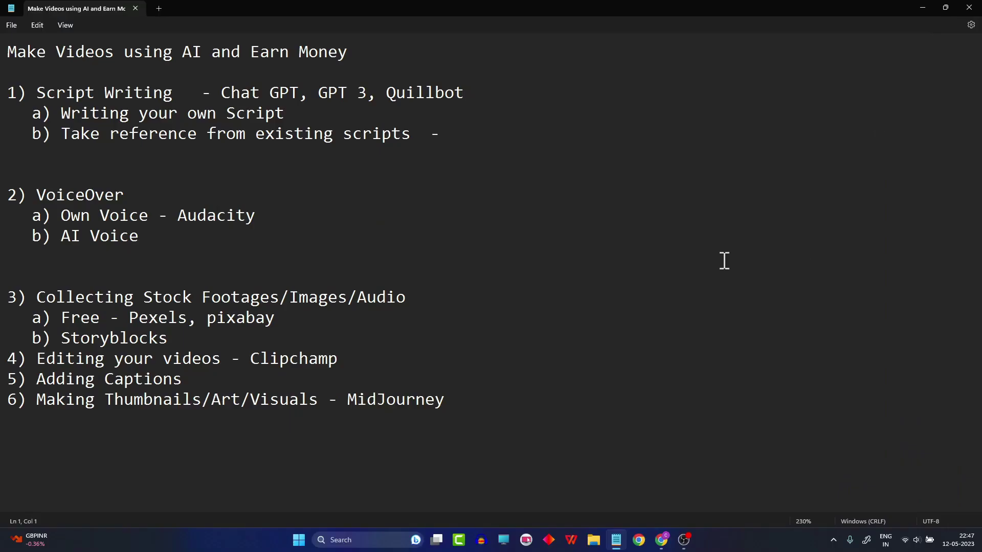
Step: Add a blank line below 'a) Own Voice - Audacity' in the VoiceOver list
drag(269, 215, 60, 212)
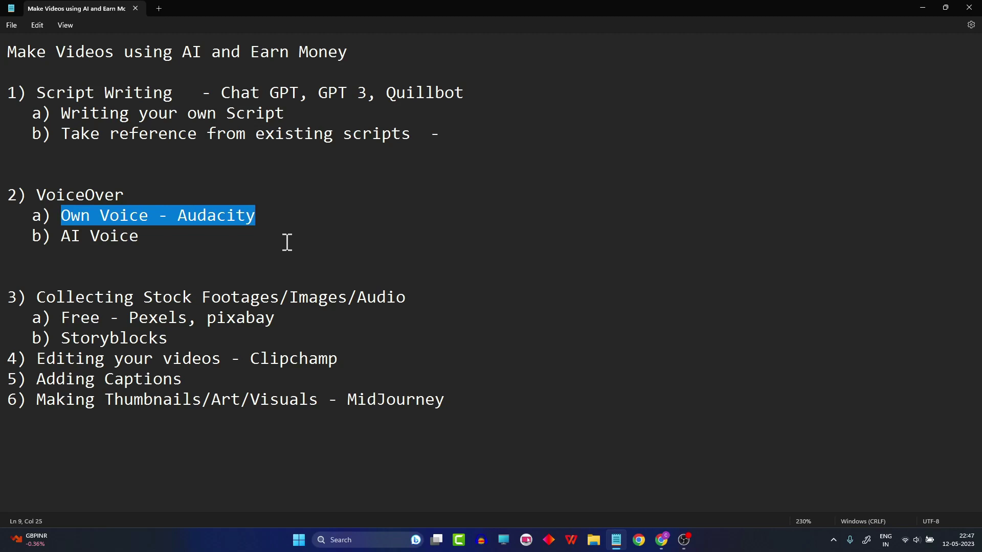
click(288, 214)
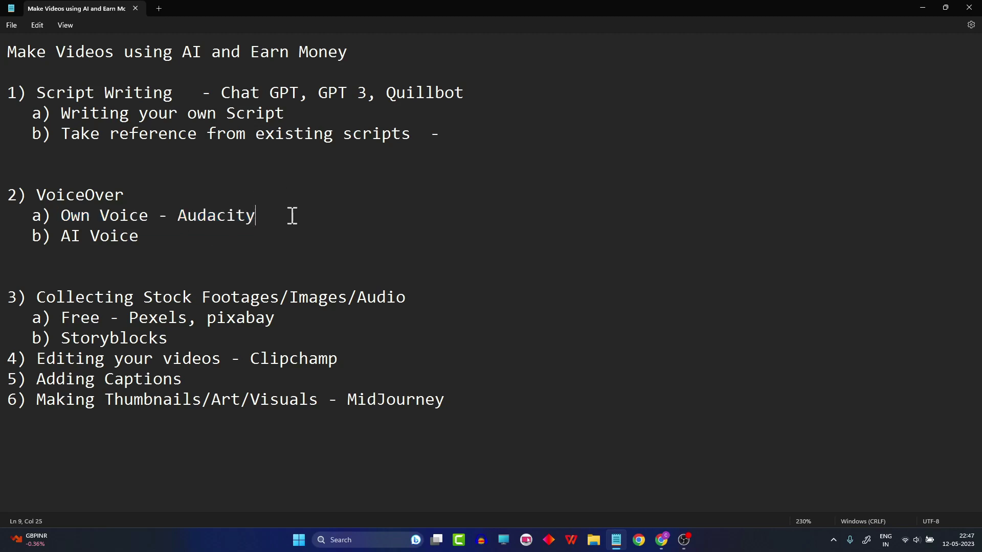
key(Return)
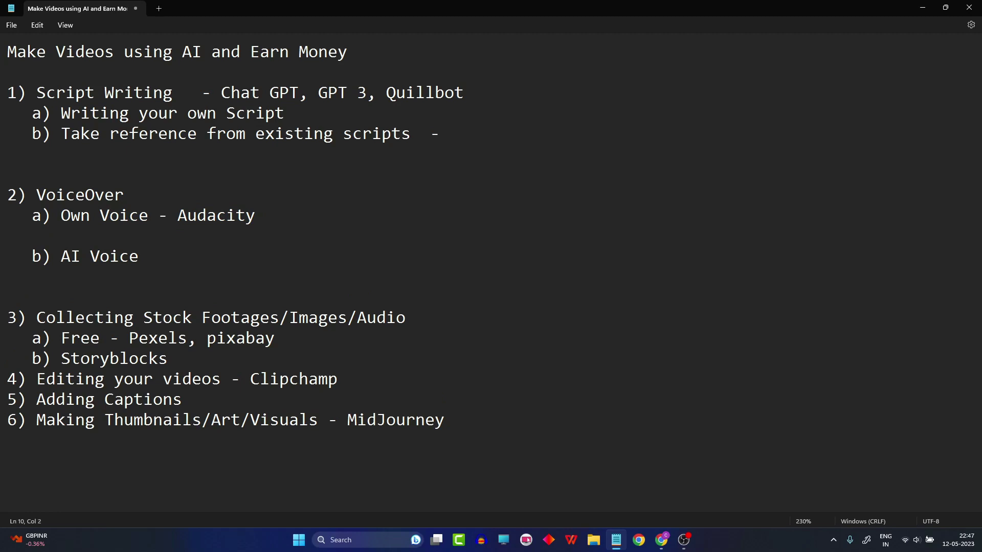
Step: Start the new line with 'b)' and renumber 'b) AI Voice' to 'c) AI Voice'
text(b))
click(51, 256)
key(BackSpace)
text(c)
Step: Complete the new line as 'b) Enhance Your Voiceovers - AI'
click(42, 235)
text(Enc)
key(BackSpace)
text(hance)
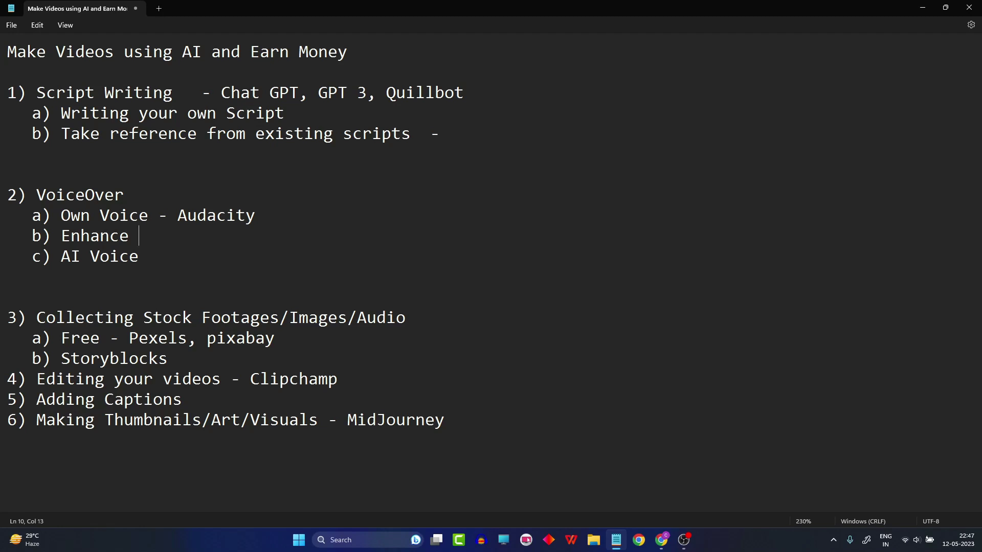
text(Your Voice)
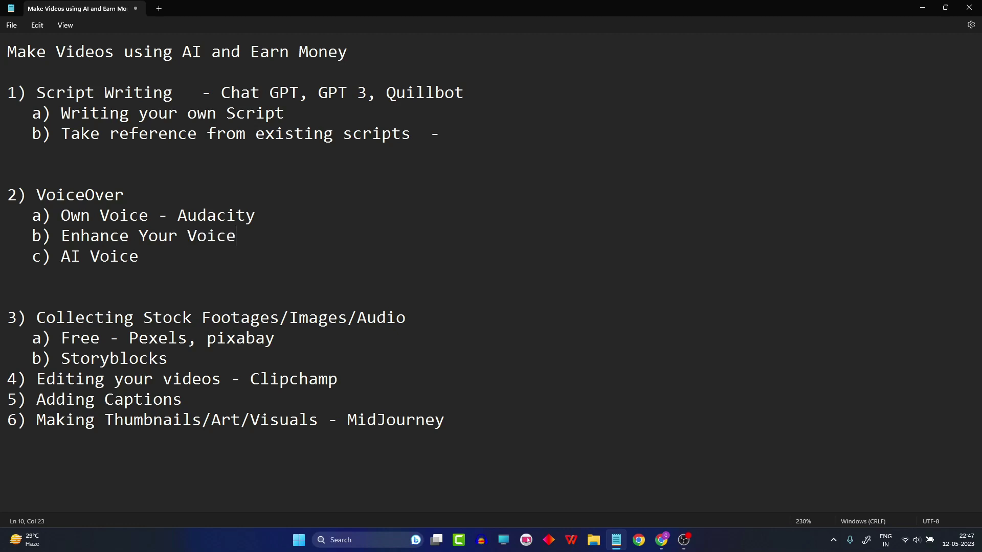
text(overs - AI)
drag(335, 236, 60, 237)
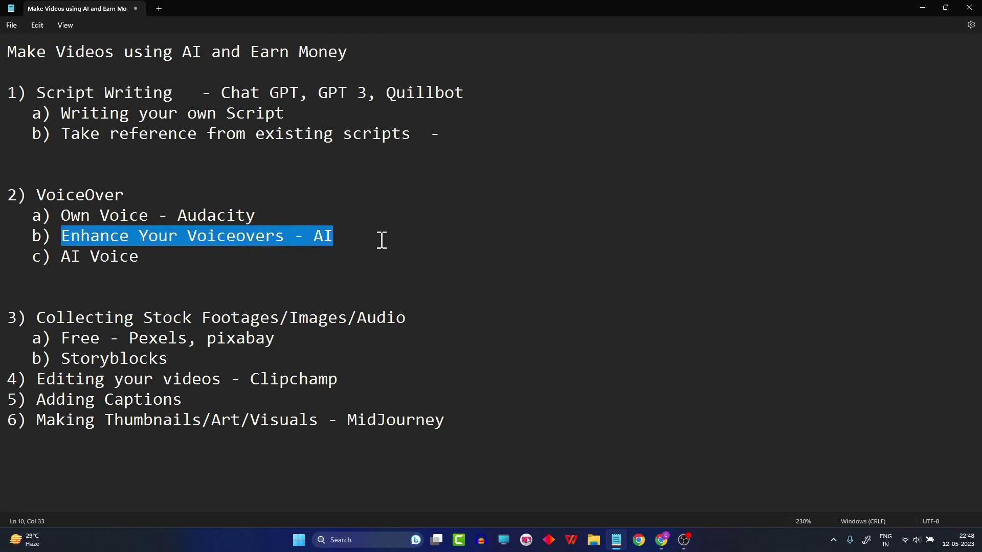
click(524, 272)
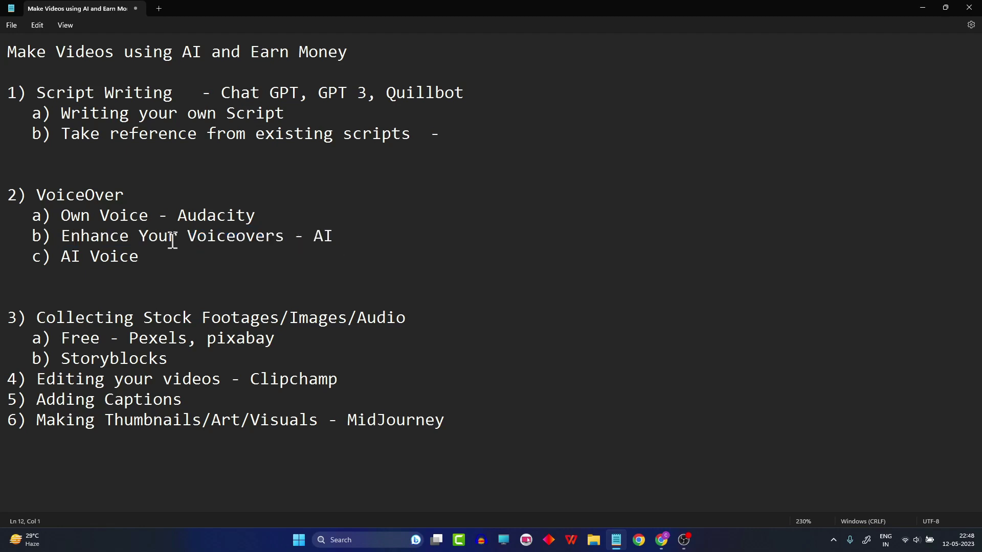
Step: In Audacity, record a voice clip of about 7.5 seconds on a new stereo track
click(481, 541)
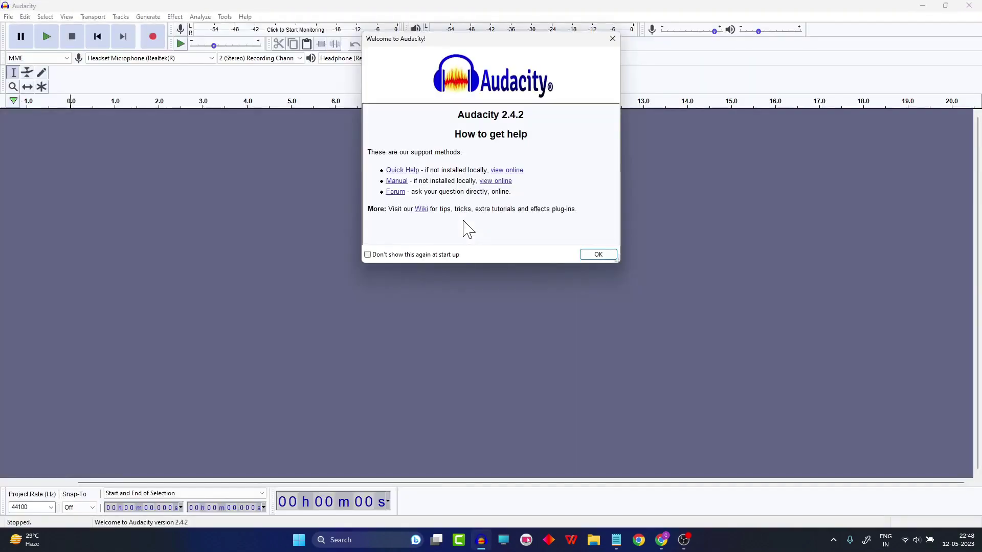
click(599, 257)
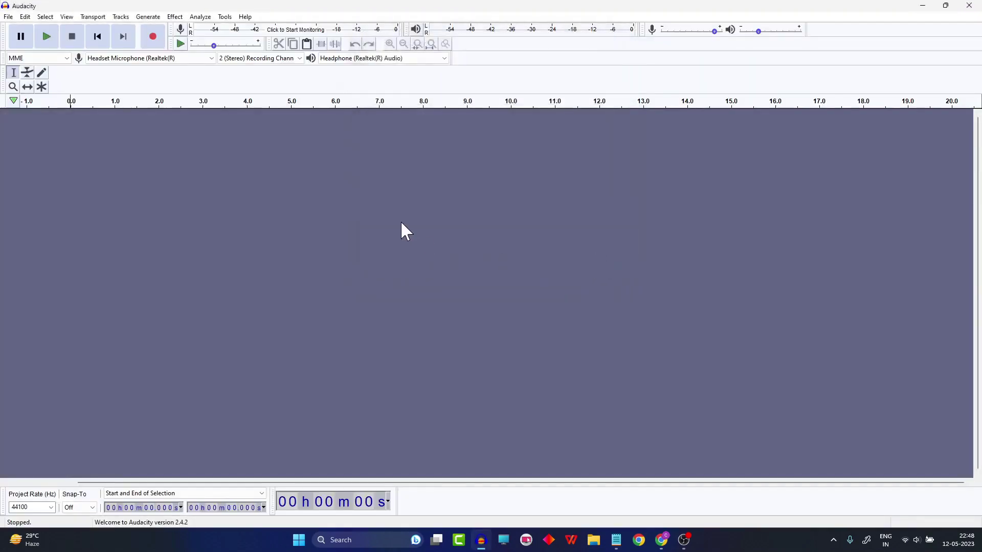
click(156, 44)
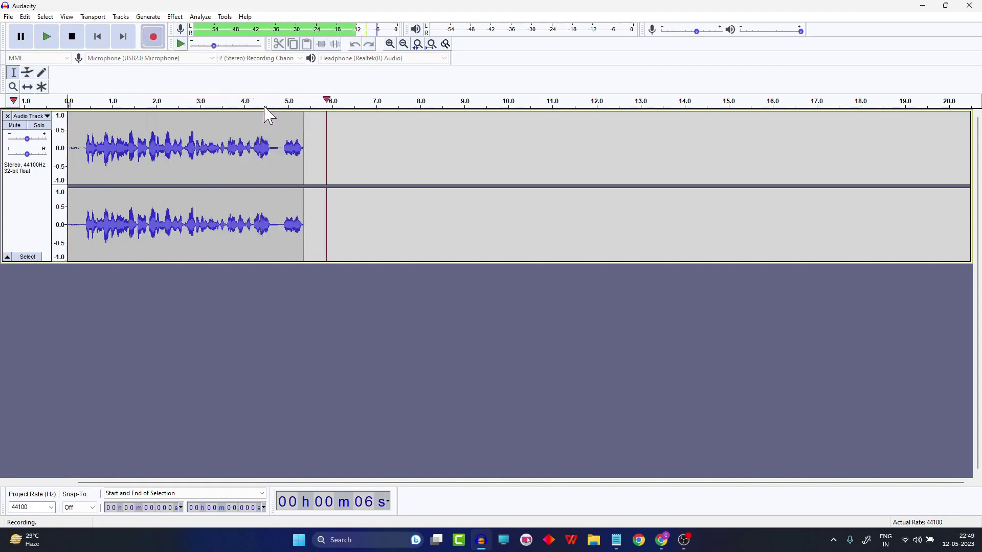
key(space)
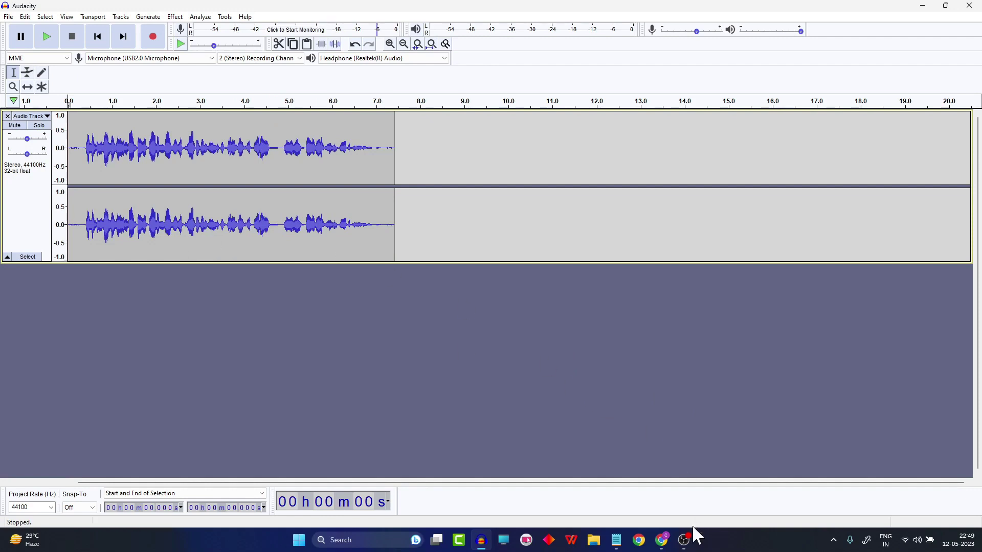
Step: Play back the recorded voice clip, then stop playback
mouse_move(684, 539)
click(46, 37)
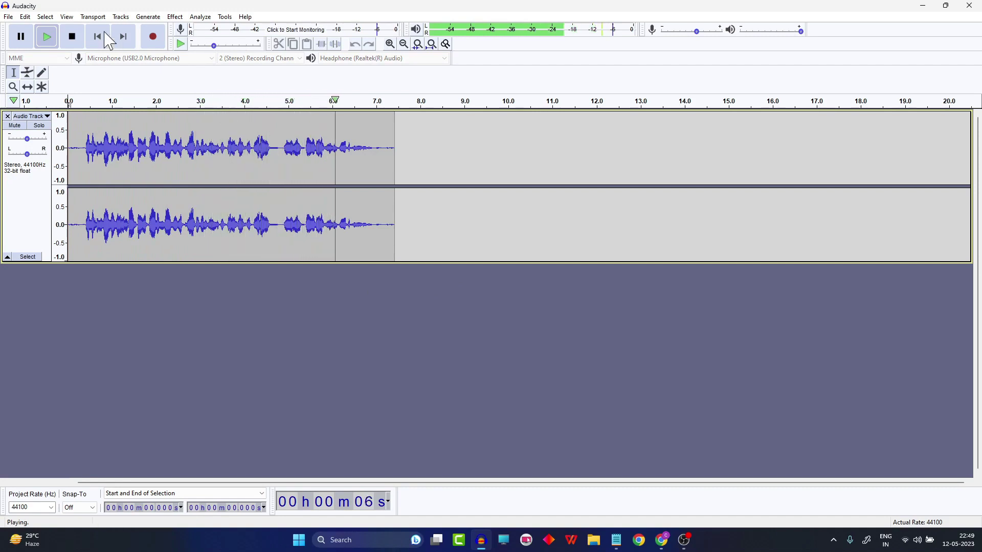
click(75, 37)
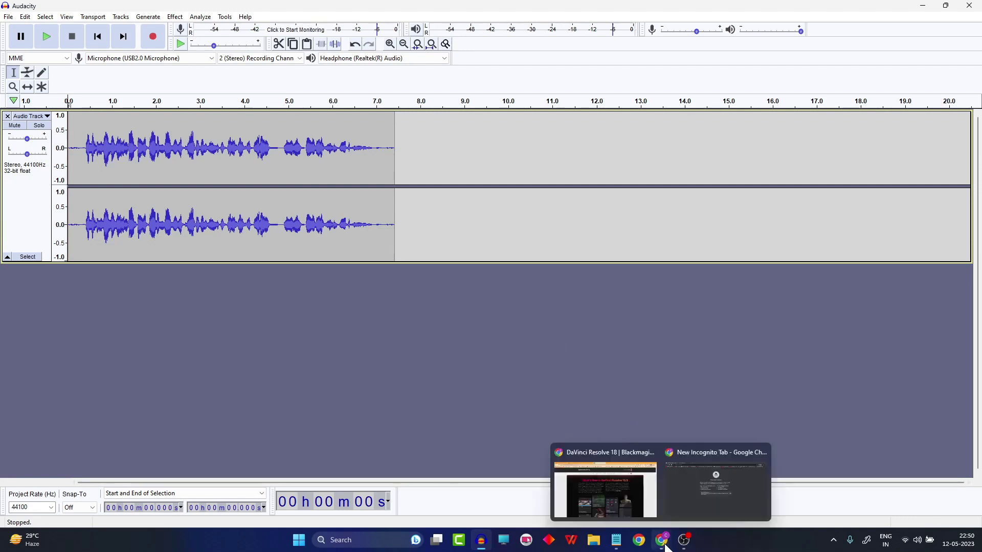
Step: Search Google for 'adobe enhance audio' from the incognito Chrome window's address bar
click(726, 466)
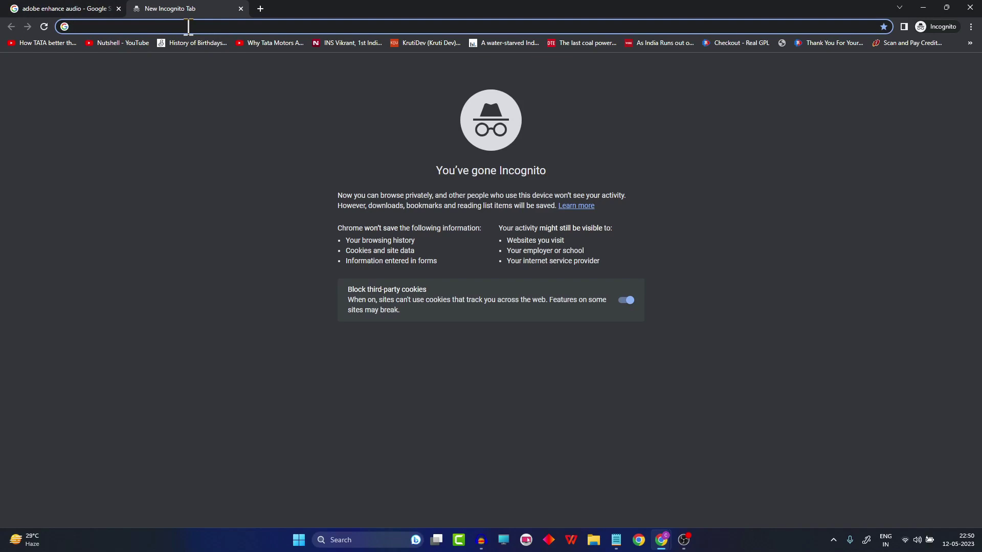
text(adobe enhance audio)
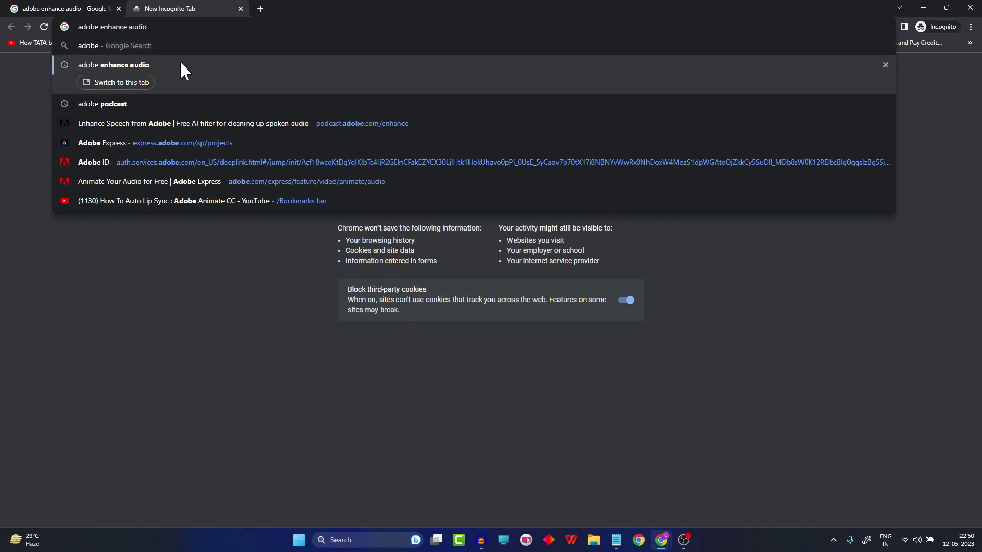
click(180, 62)
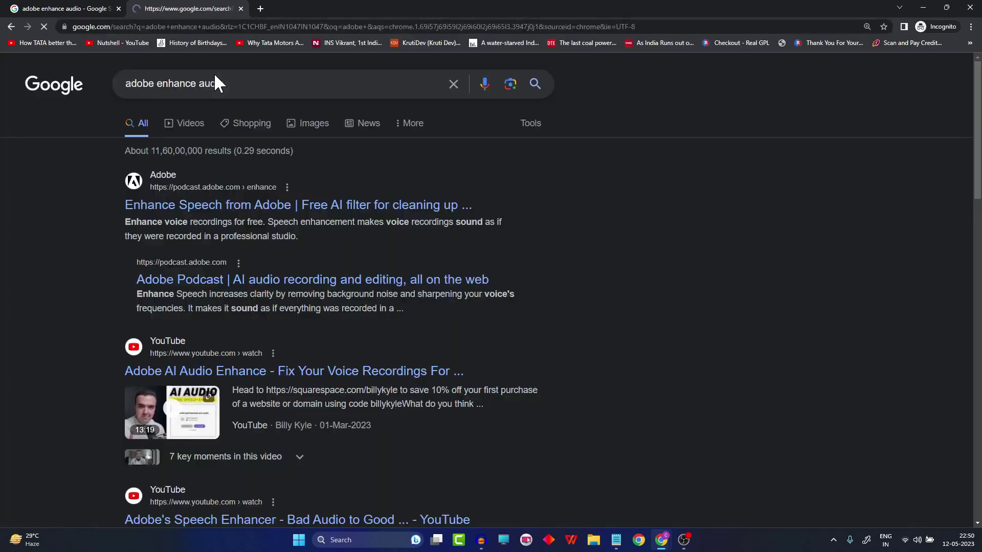
Step: Open Adobe Podcast's Enhance Speech page and sign in with a Google account
click(264, 210)
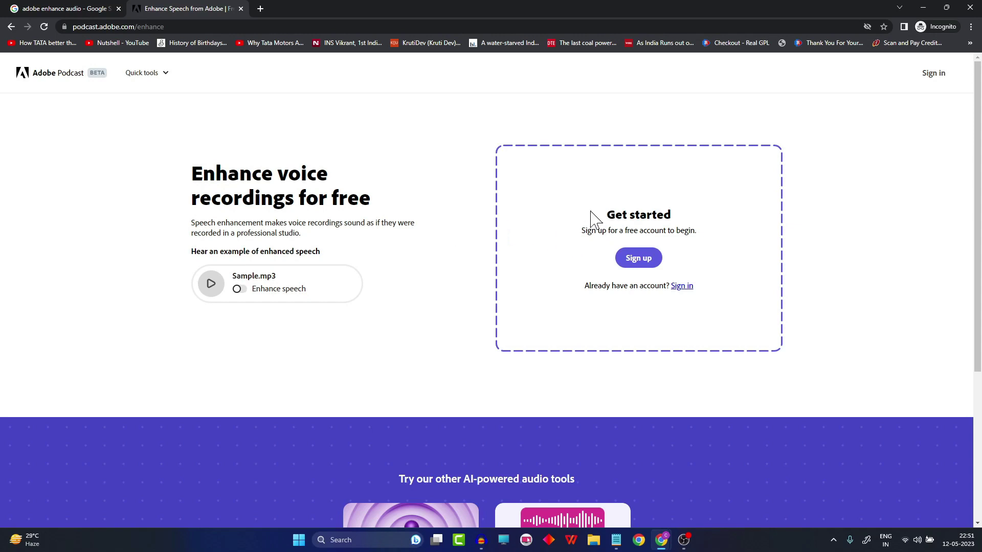
click(683, 287)
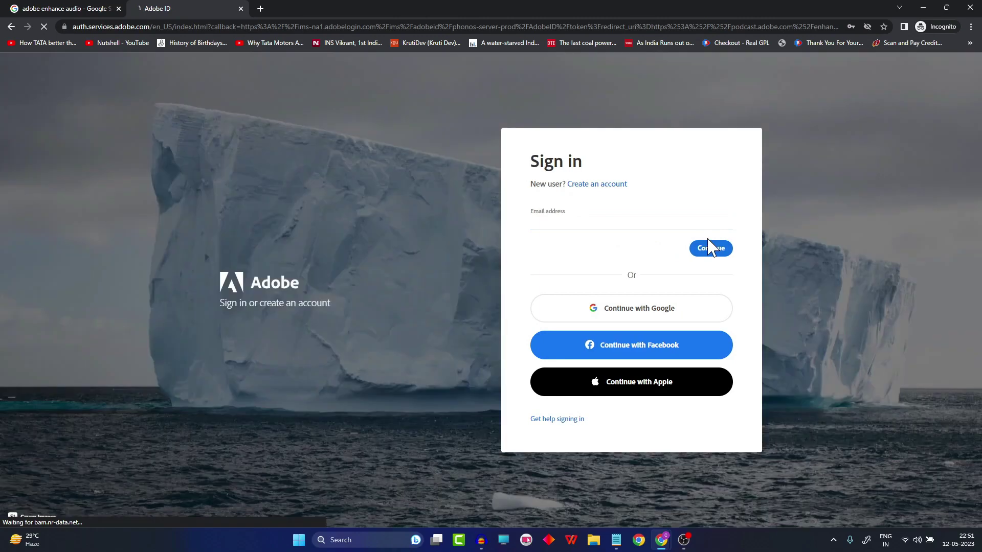
click(688, 308)
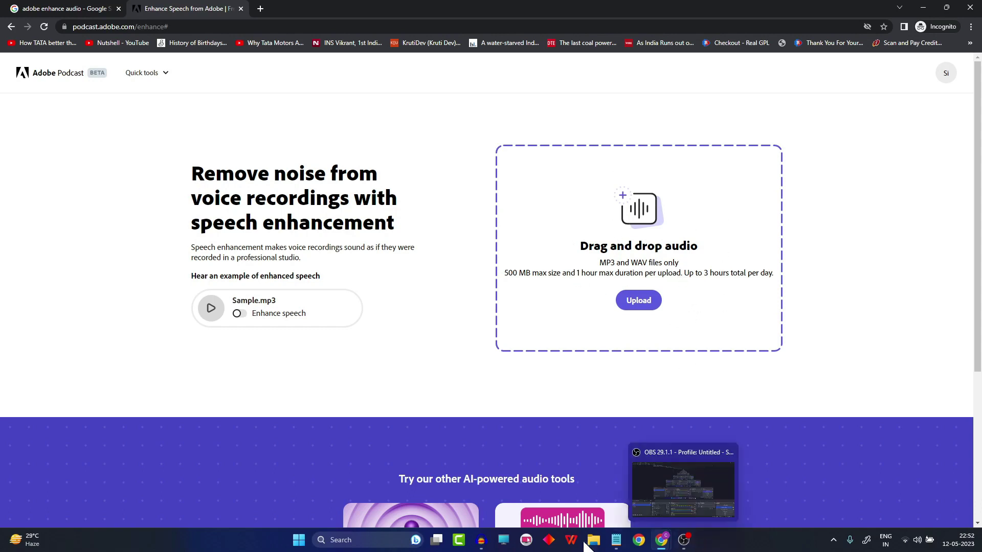
Step: Export the Audacity voice clip through File > Export > Export as MP3
click(486, 546)
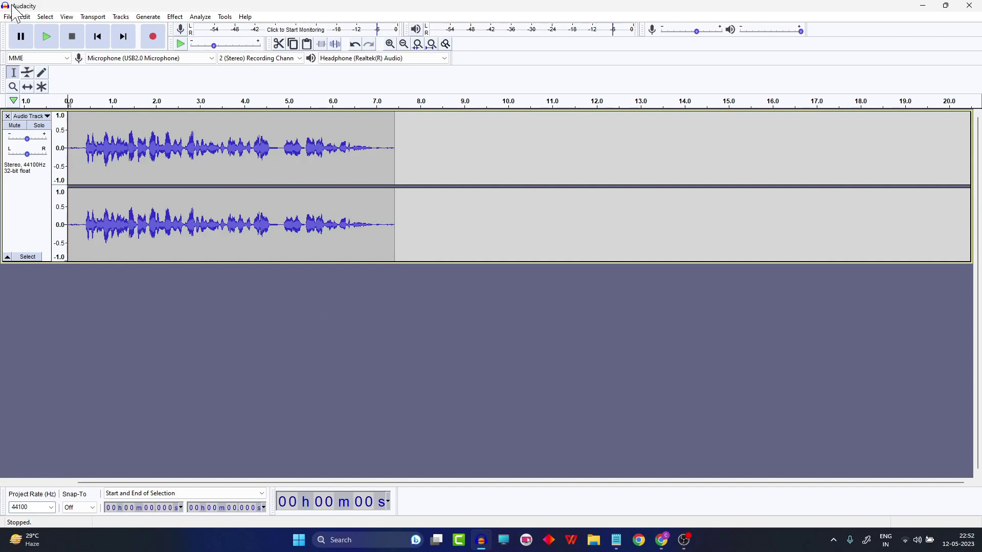
click(9, 17)
mouse_move(38, 100)
click(134, 93)
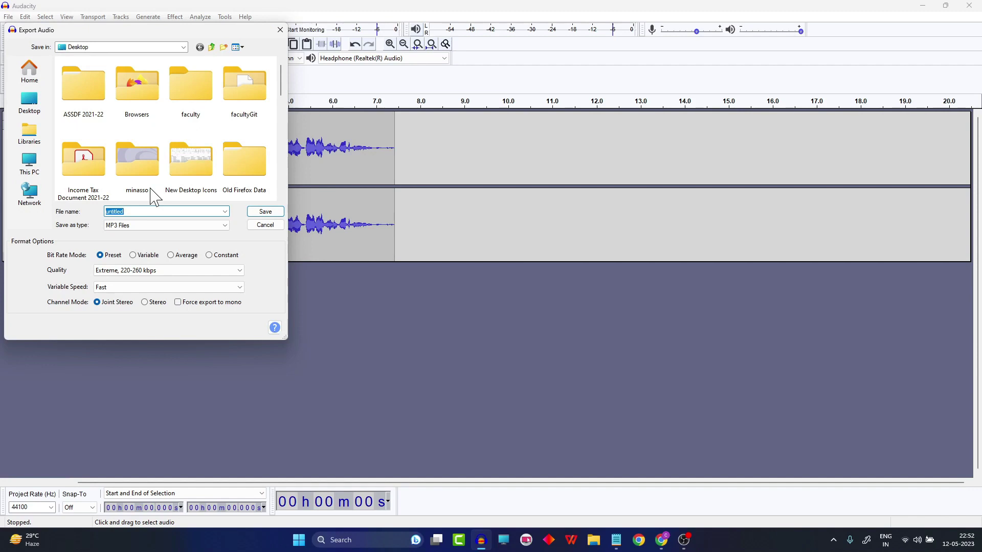
key(Escape)
Step: Drag AdobeAudio.mp3 from the Desktop folder into the Enhance Speech upload area
key(super+e)
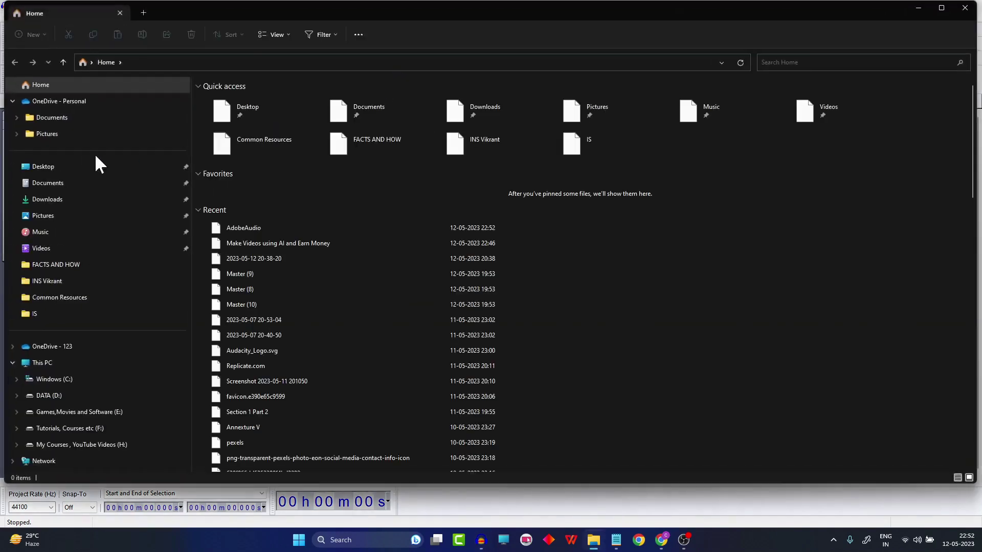
click(44, 167)
drag(245, 153, 646, 266)
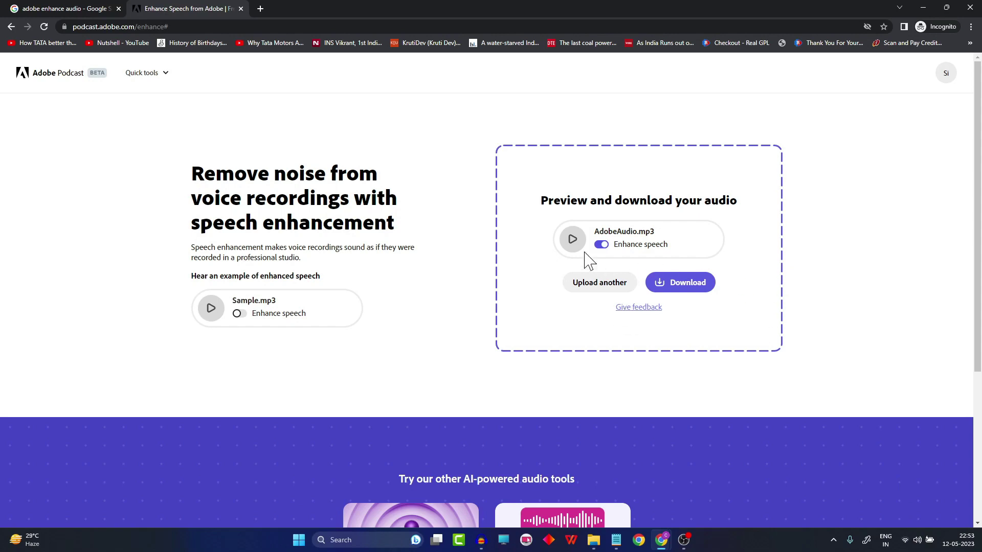
Step: Play AdobeAudio.mp3 with Enhance speech off, then on, and return to Audacity
click(603, 246)
click(574, 248)
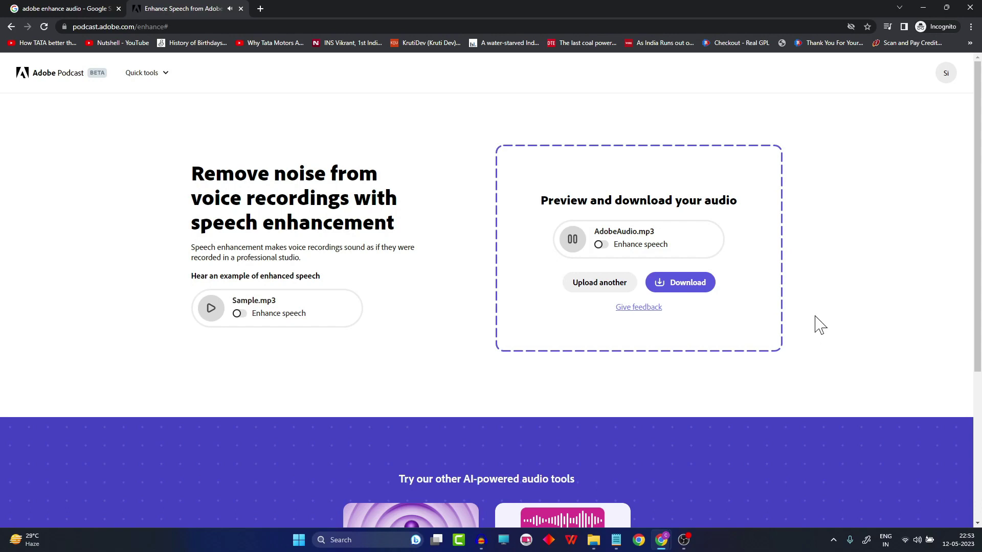
click(601, 245)
click(573, 240)
click(573, 241)
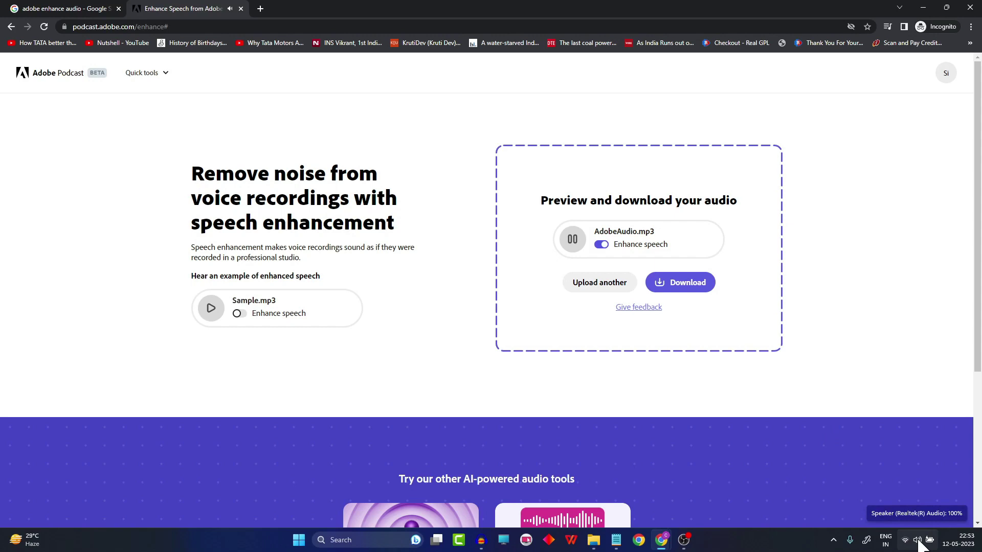
click(481, 540)
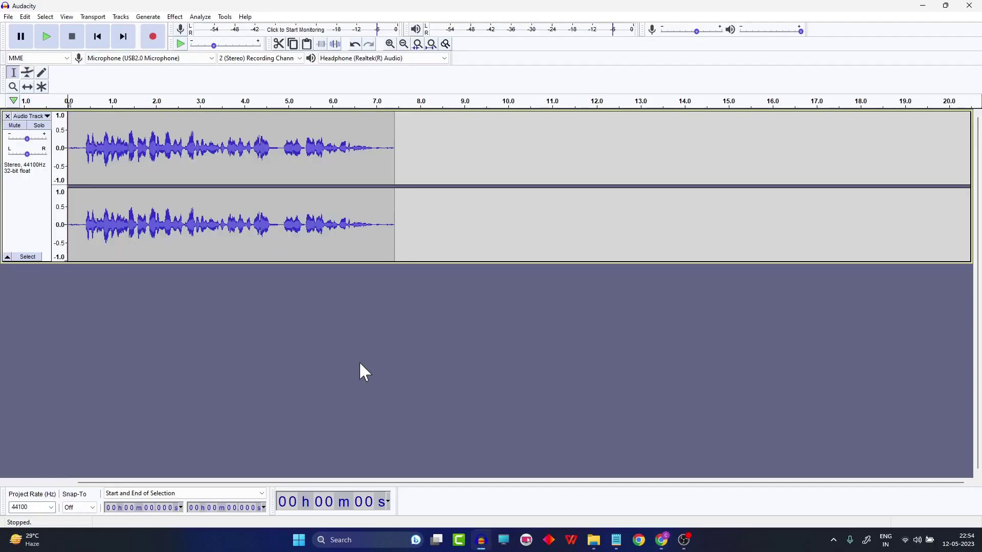
Step: Select the 7.4-second voice track, zoom in, and scroll back to its start
click(34, 207)
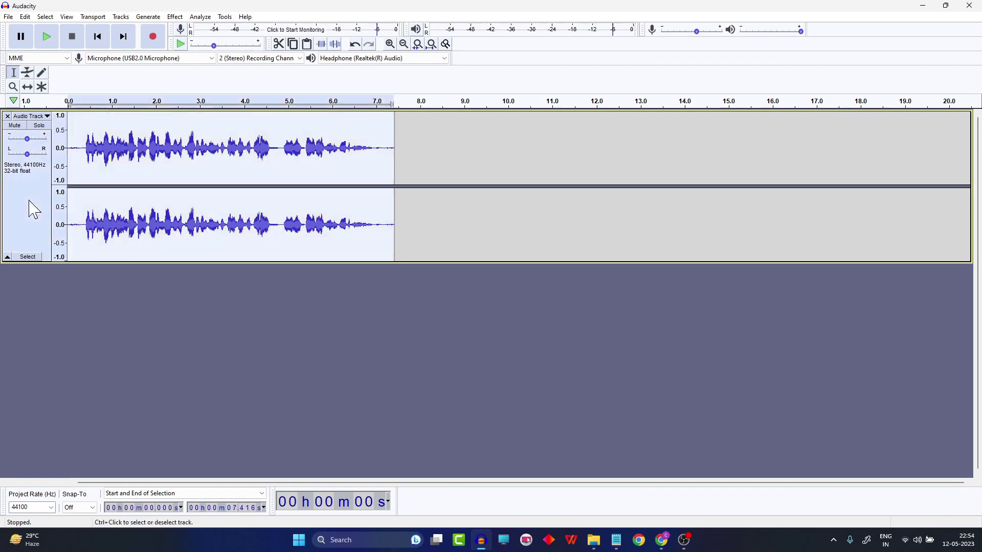
scroll(164, 215, up, 1)
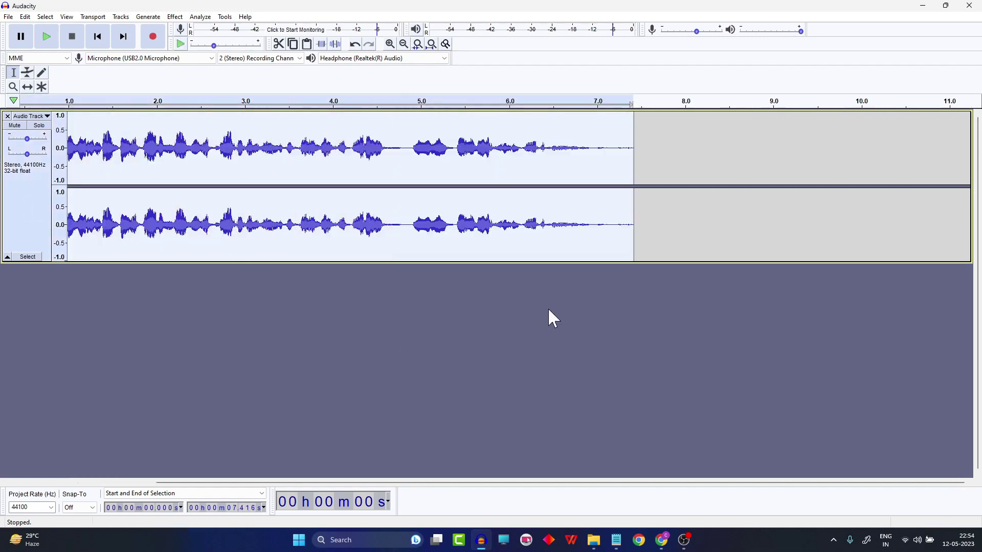
drag(199, 483, 120, 483)
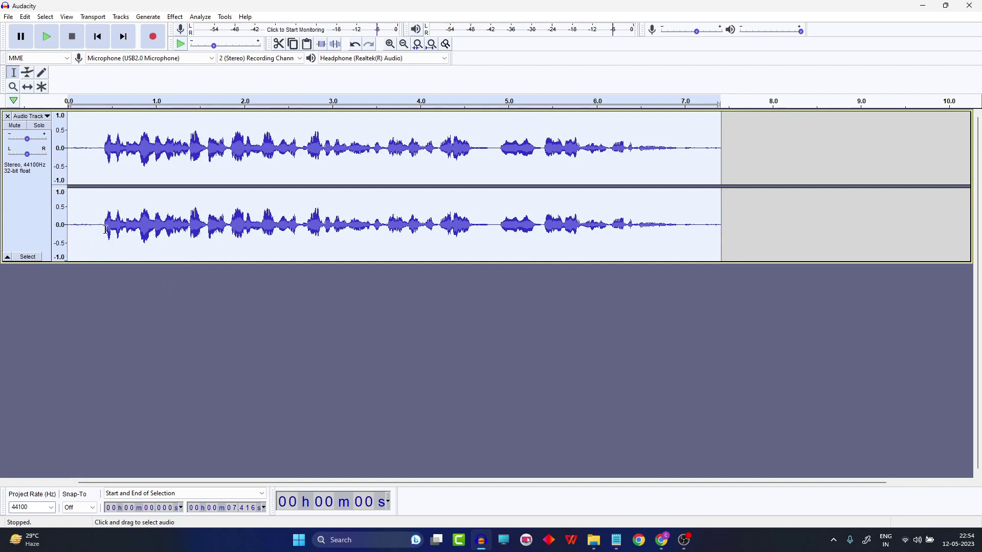
click(8, 18)
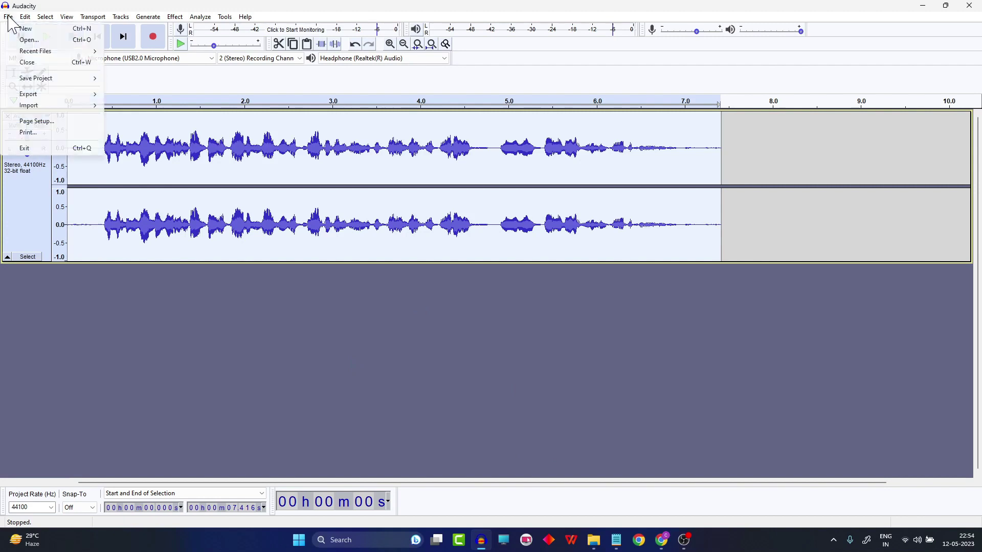
Step: Open the 12.4-second trial recording and play it from near 0 seconds
click(73, 40)
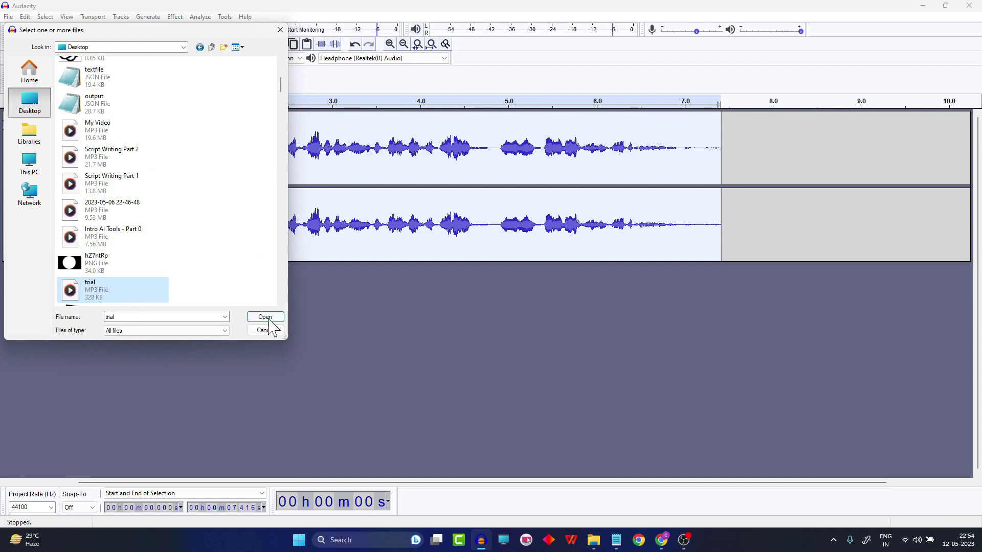
click(265, 318)
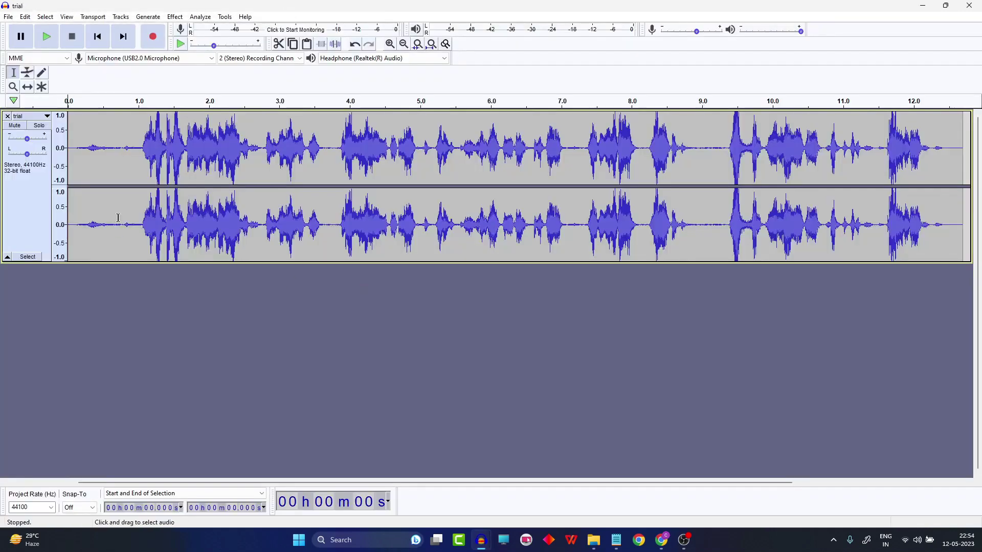
click(73, 225)
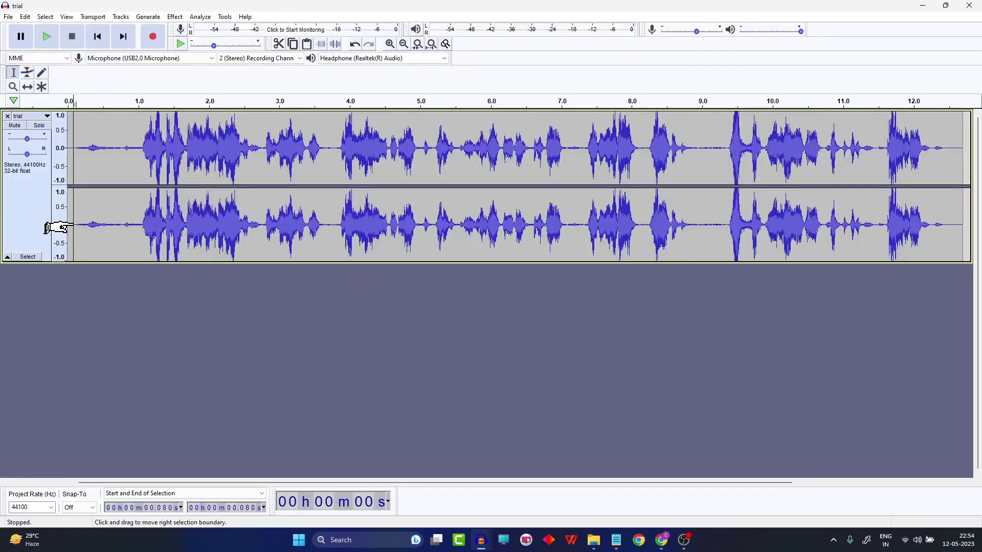
click(50, 43)
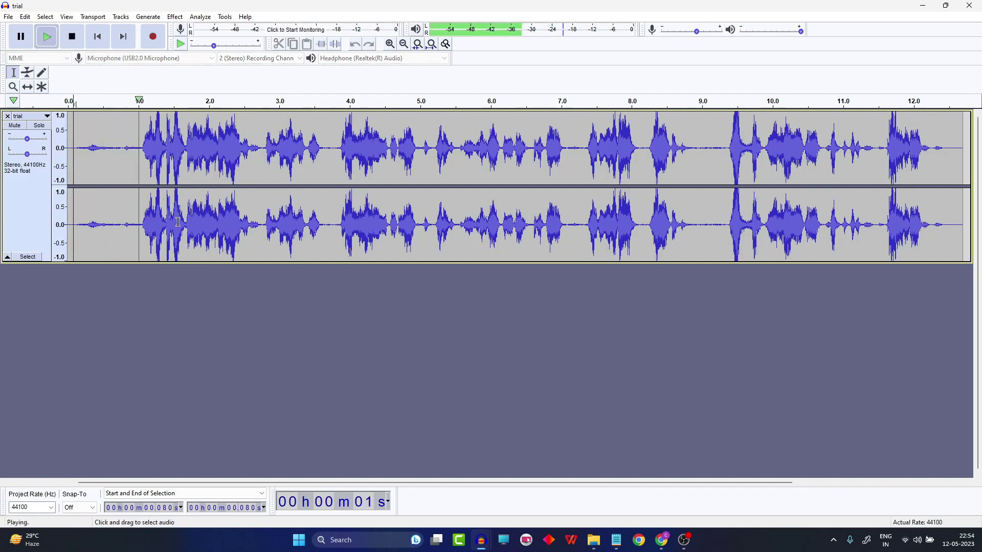
click(80, 42)
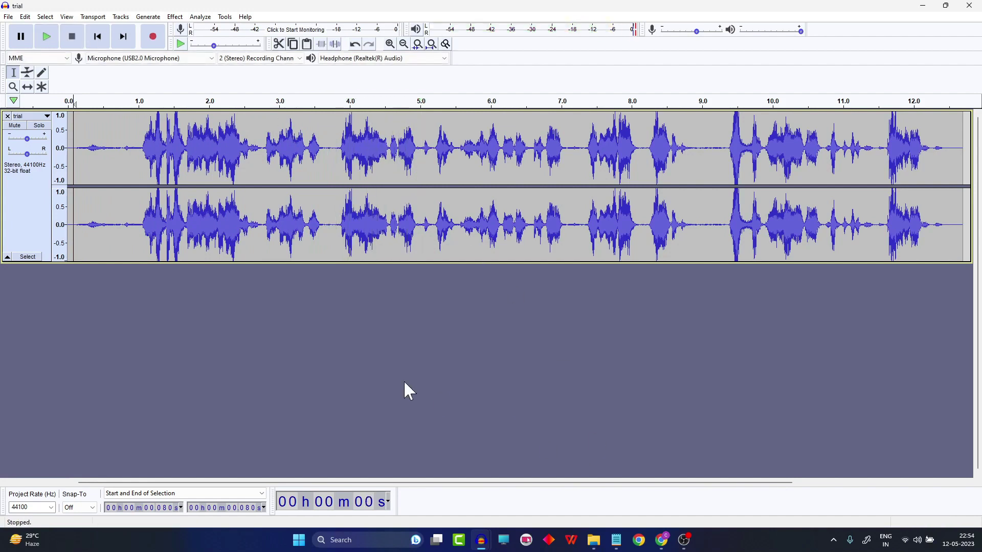
click(8, 16)
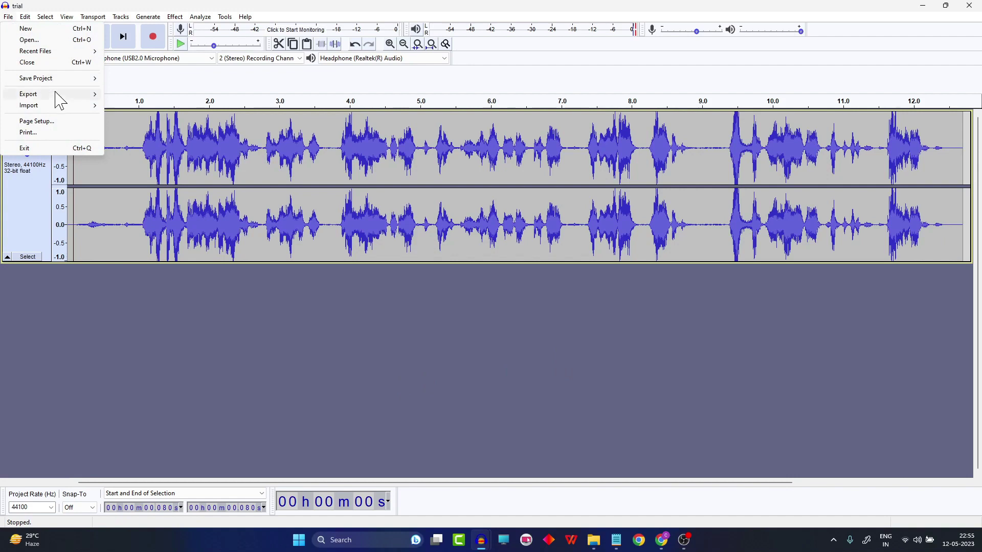
click(458, 262)
Step: Upload trial.mp3 from File Explorer into the Enhance Speech drop zone
mouse_move(661, 540)
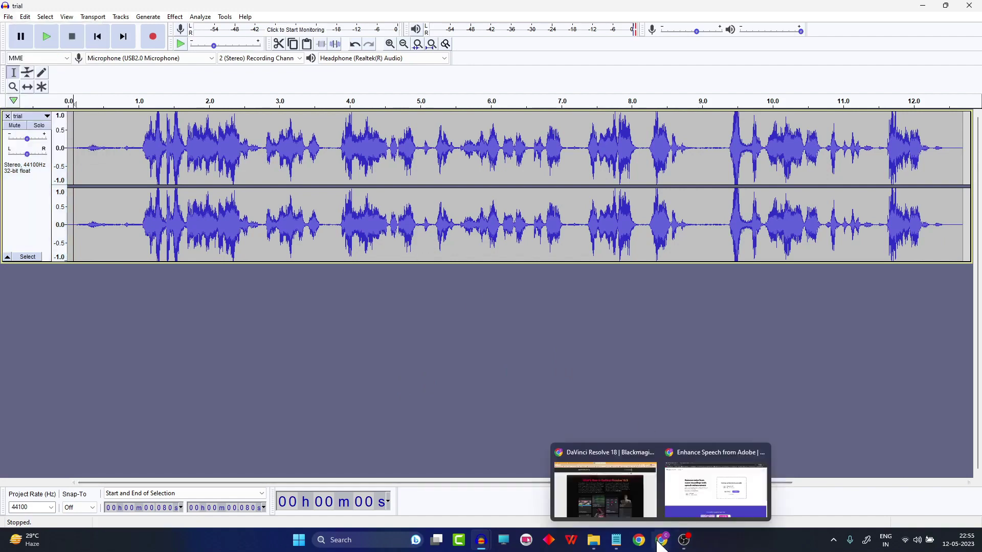
click(709, 511)
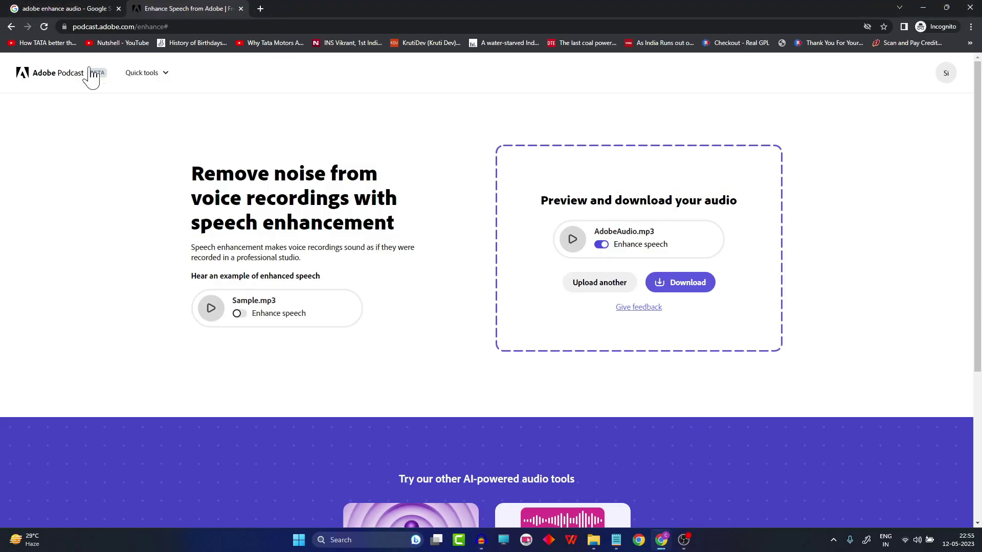
click(593, 540)
drag(226, 328, 736, 343)
Step: Switch Enhance speech off for trial.mp3 and play it unenhanced
click(603, 247)
click(918, 543)
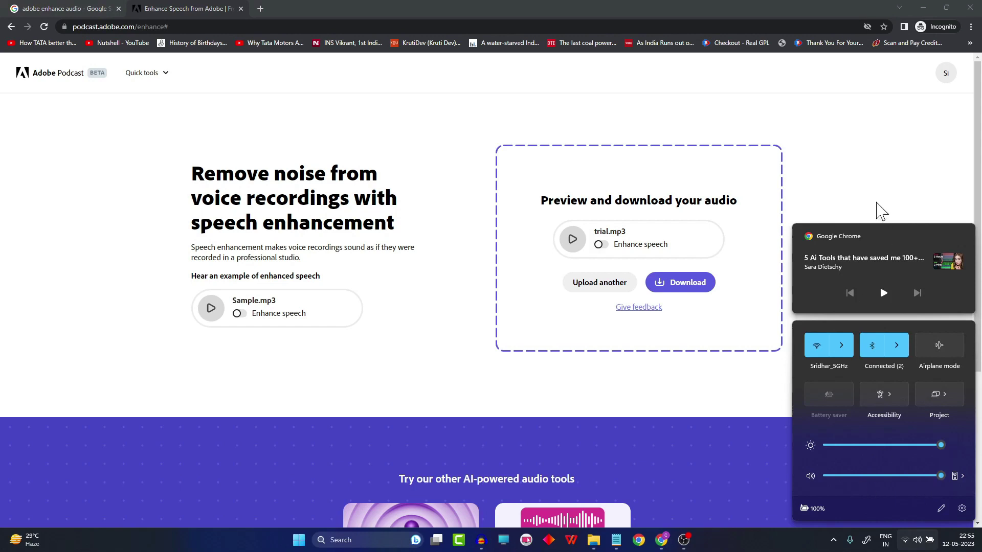
click(573, 239)
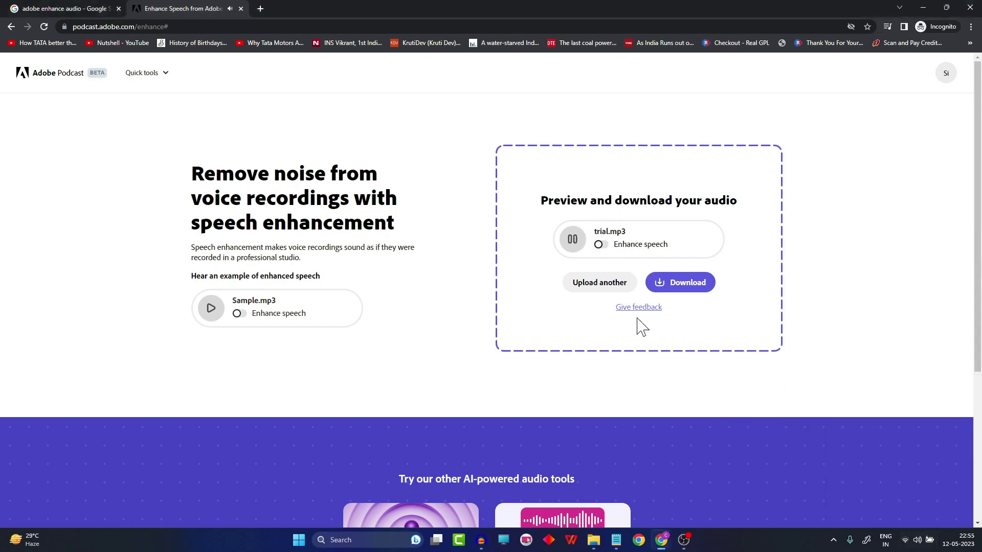
Step: Pause trial.mp3 and toggle enhancement on, off, then back on to compare
click(573, 248)
click(601, 245)
click(602, 246)
click(601, 246)
Step: Play the enhanced Sample.mp3 example, then play the enhanced trial.mp3 for comparison
click(211, 308)
click(237, 314)
click(217, 320)
click(574, 241)
click(572, 240)
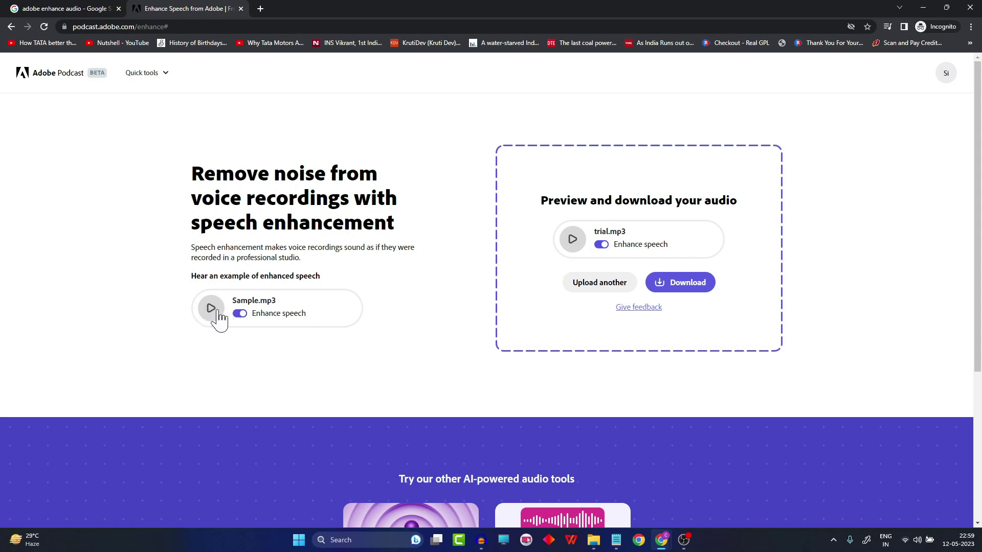
Step: Play Sample.mp3 with enhancement off, then switch its enhancement back on and stop
click(240, 314)
click(211, 310)
click(238, 314)
click(210, 308)
click(615, 540)
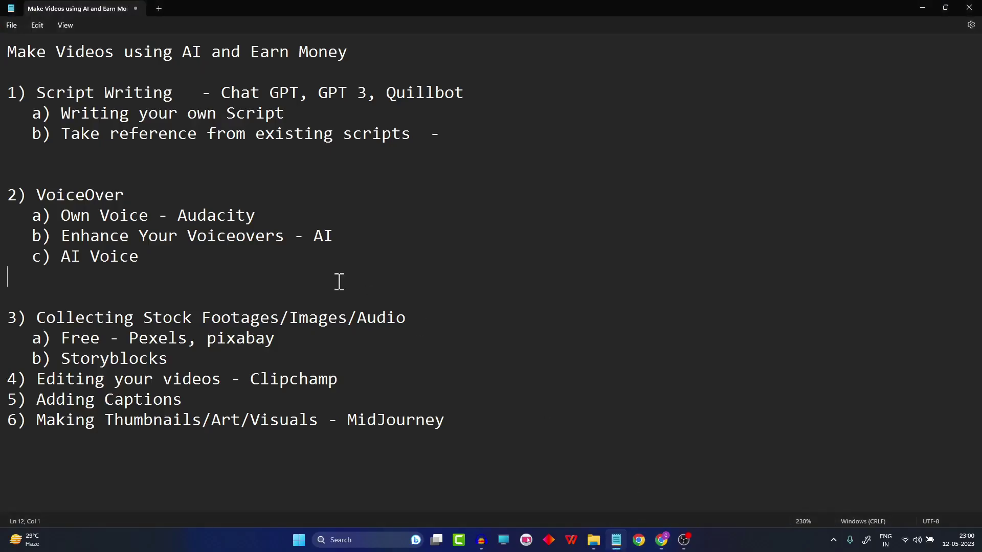
drag(154, 259, 67, 258)
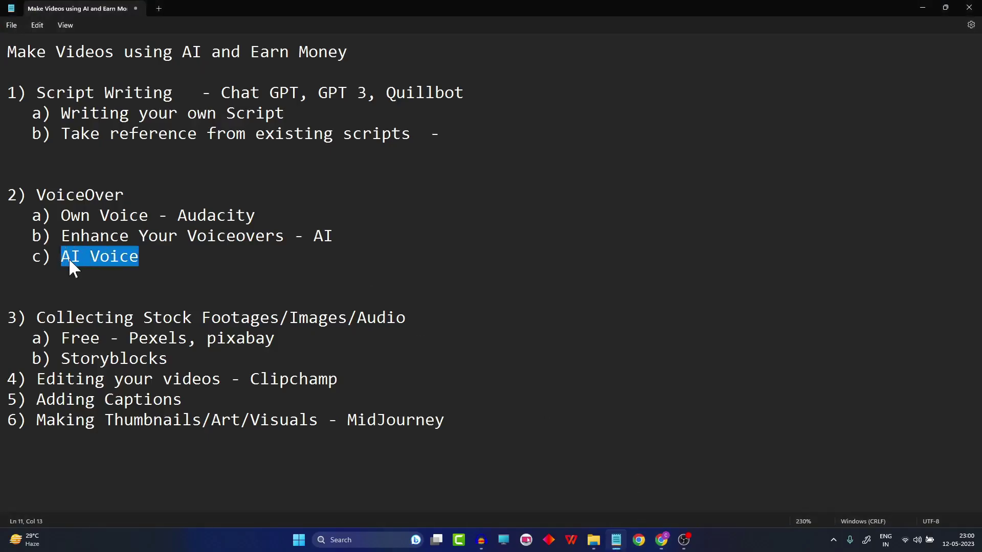
key(Right)
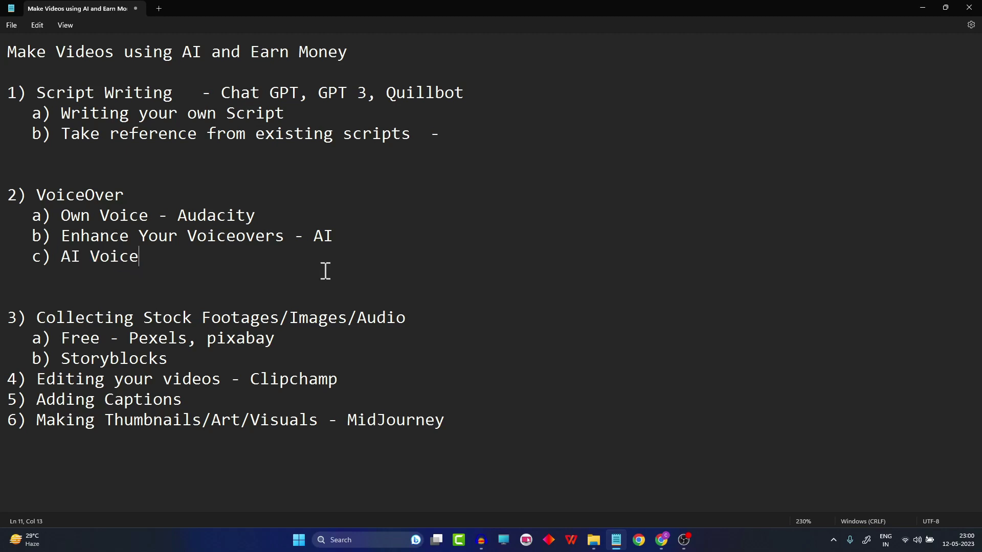